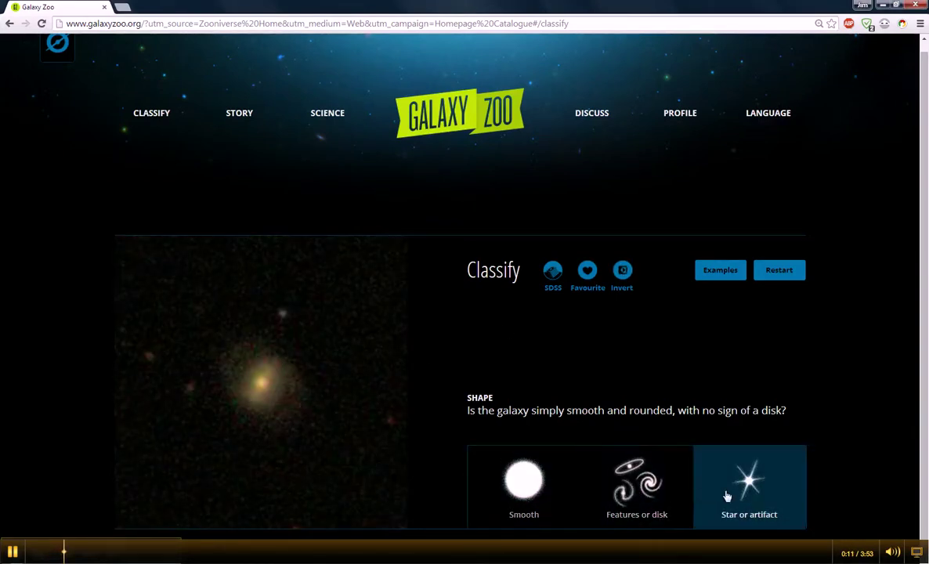
# Answer features or disk, not edge-on, bar, and spiral pattern for the galaxy.
pyautogui.click(630, 492)
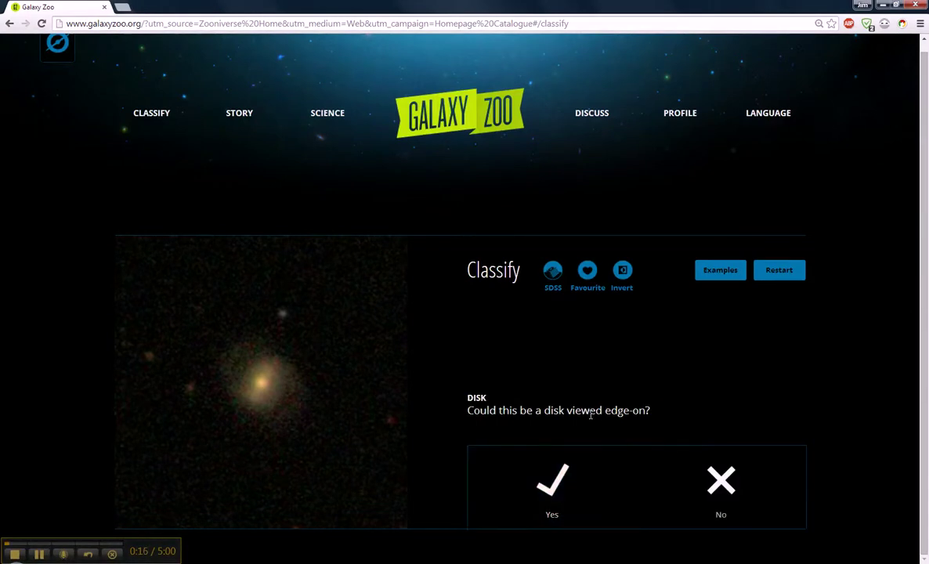
pyautogui.moveTo(604, 411); pyautogui.dragTo(652, 413)
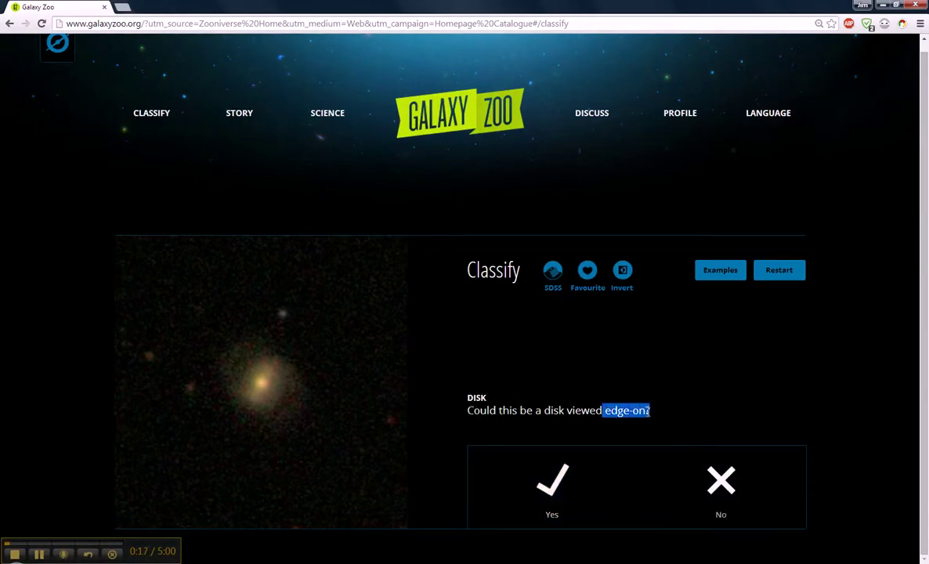
pyautogui.click(721, 492)
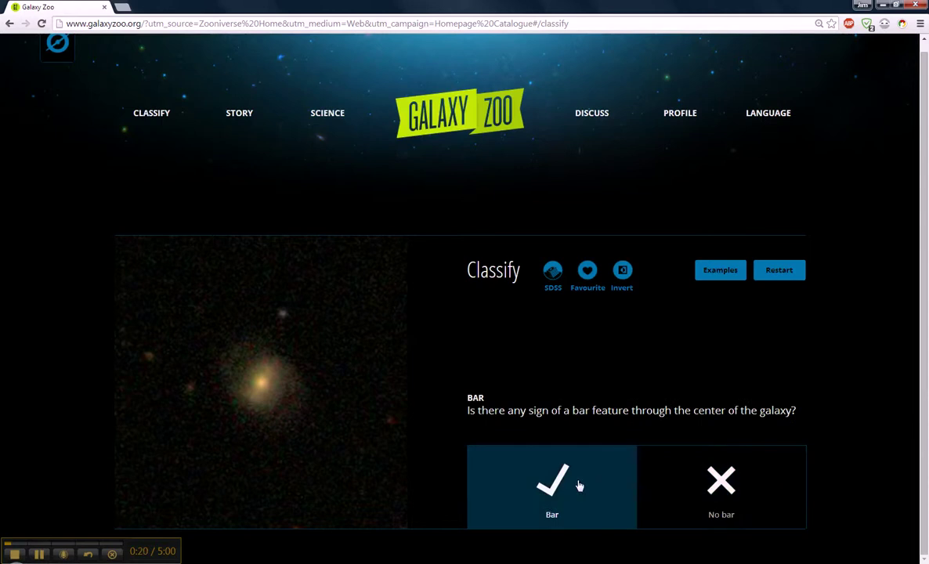
pyautogui.click(538, 478)
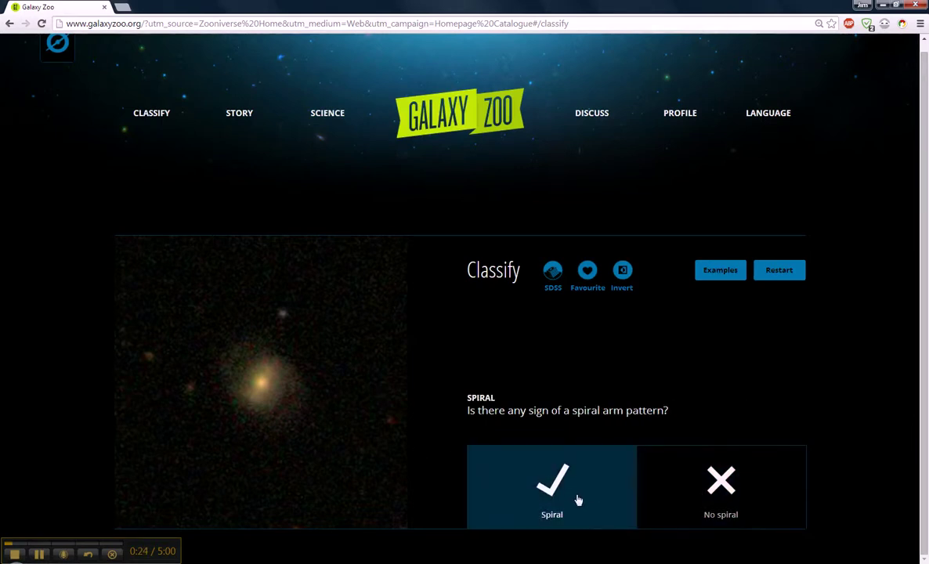
pyautogui.click(566, 493)
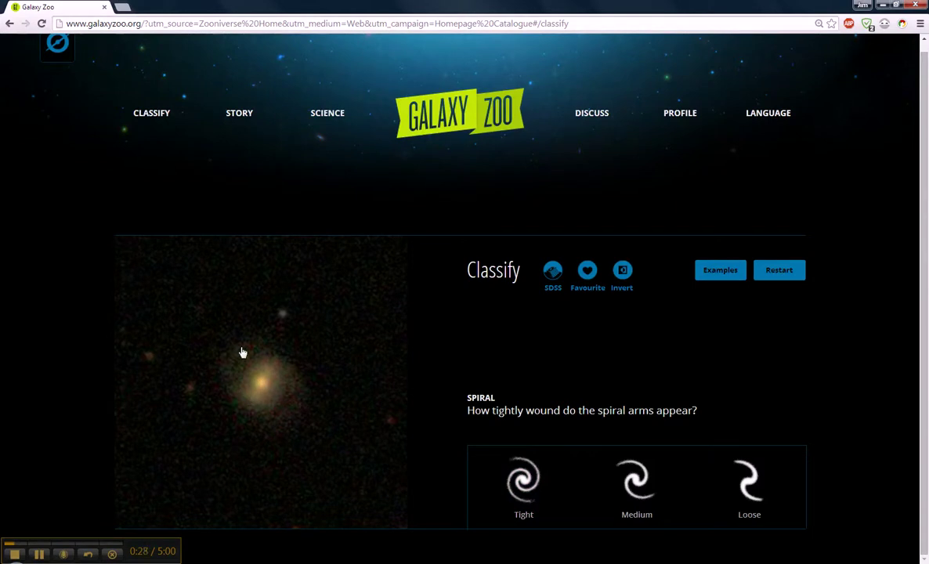
# Mark medium-wound arms, two arms, obvious bulge, nothing odd, and choose to discuss it.
pyautogui.click(642, 484)
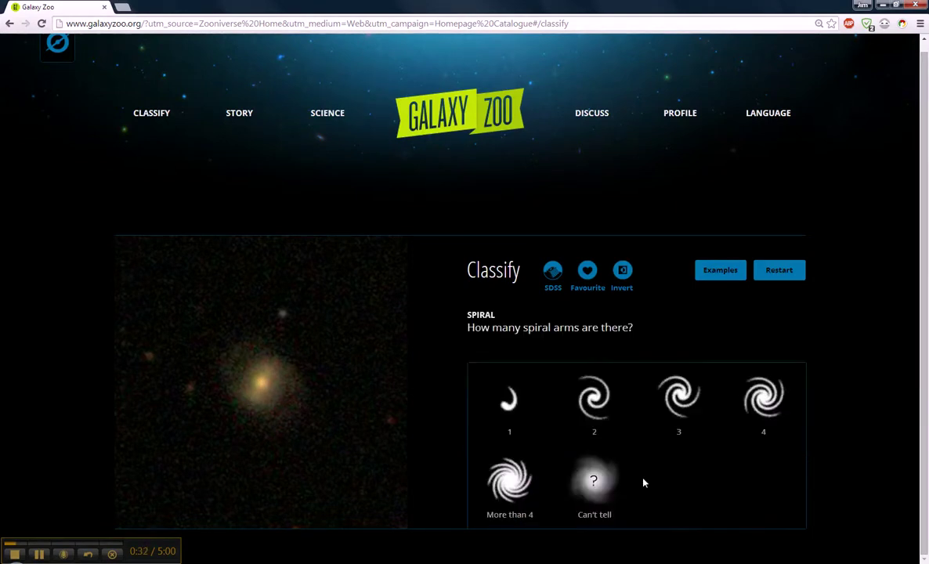
pyautogui.click(594, 396)
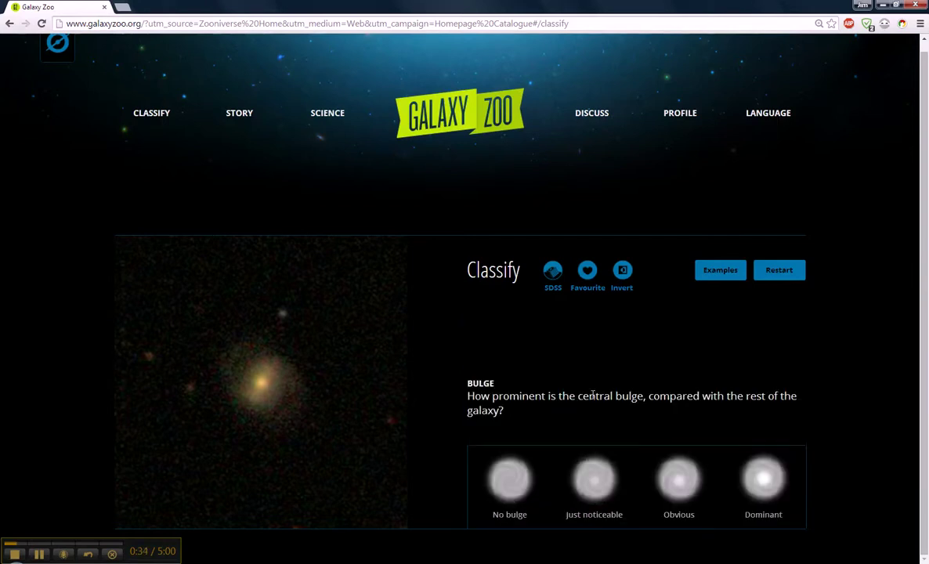
pyautogui.click(677, 486)
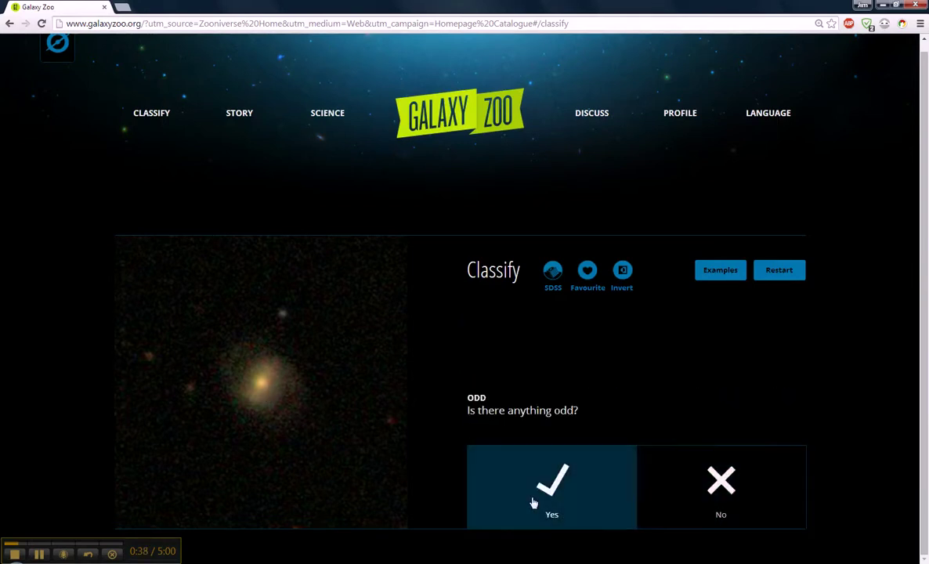
pyautogui.click(721, 495)
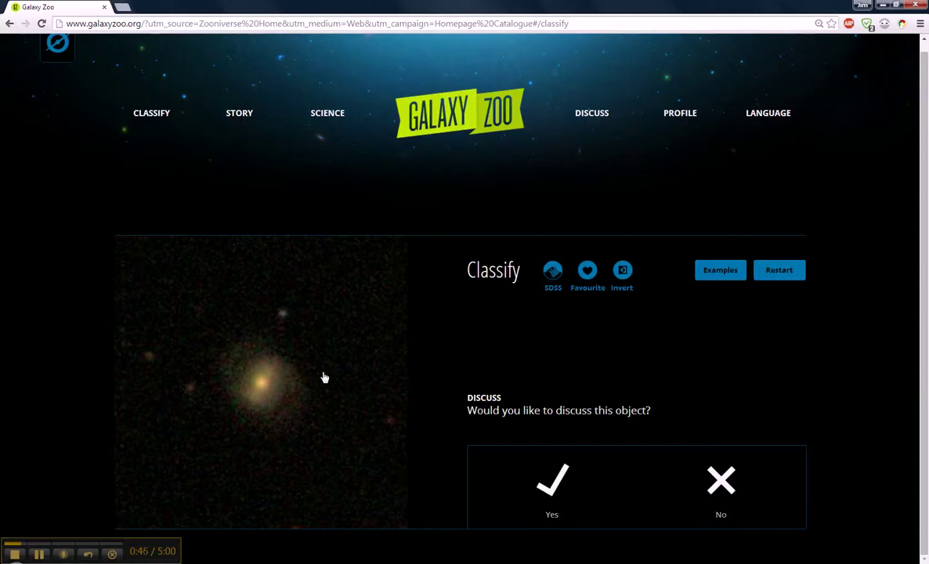
pyautogui.click(557, 478)
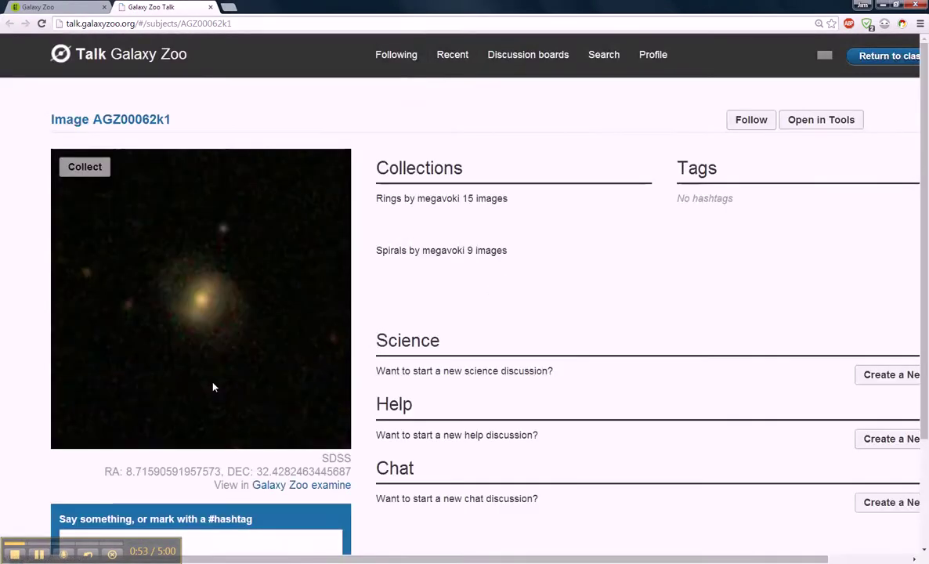
# Type the #2_arm_bar_spiral hashtag into AGZ00062k1's Talk comment box, removing a stray character.
pyautogui.scroll(-3, 213, 387)
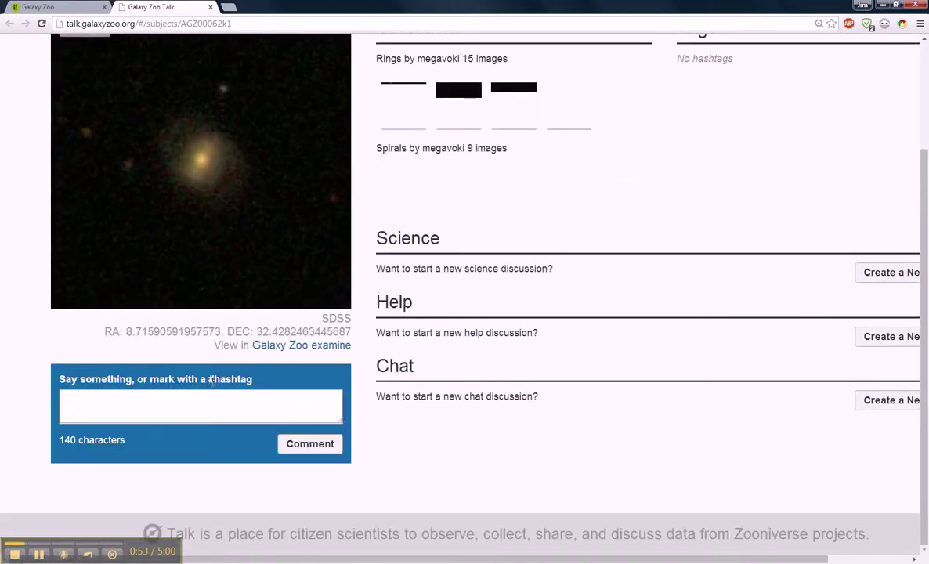
pyautogui.click(141, 400)
pyautogui.write('@')
pyautogui.press('BackSpace')
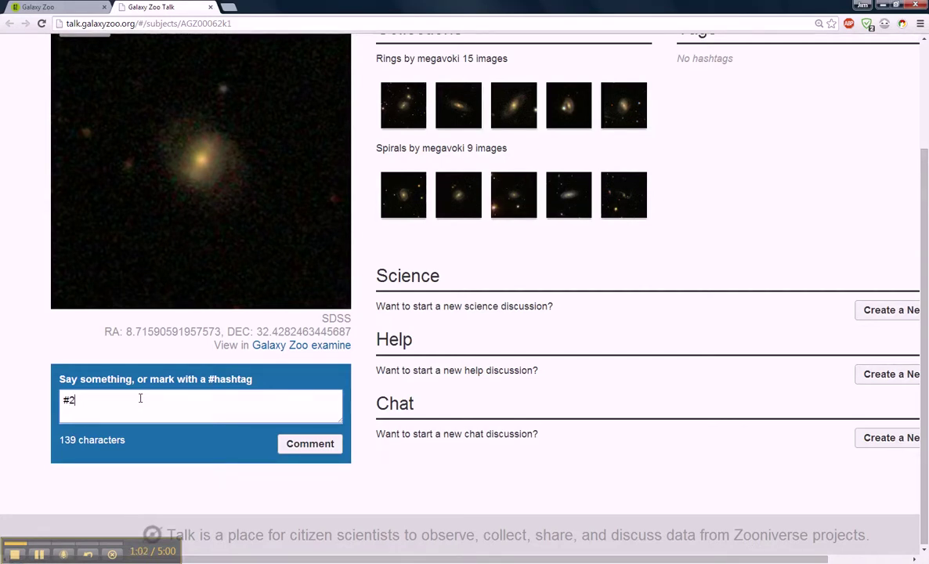
pyautogui.write('#2_arm_bar')
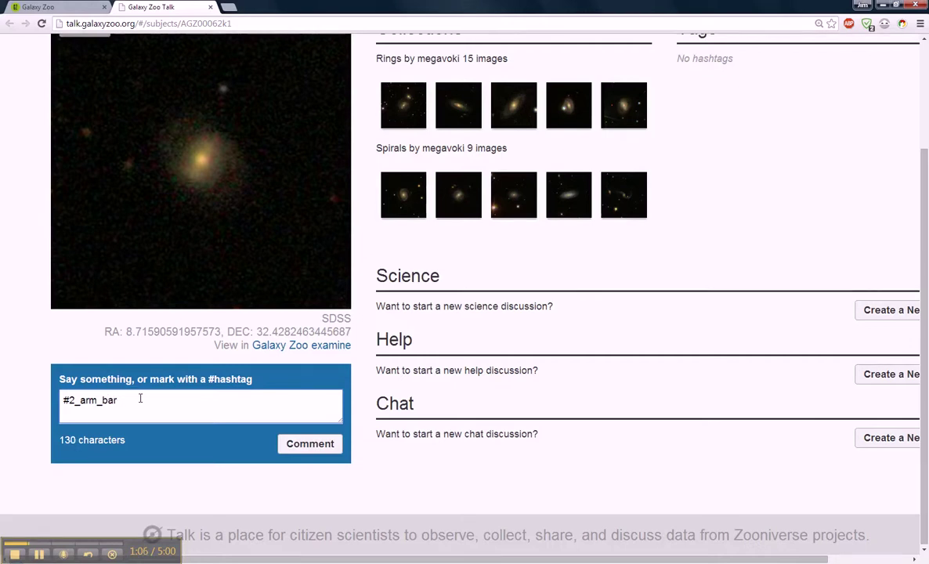
pyautogui.write('_spiral')
# Post the hashtag comment, add the galaxy to bar galaxies, and open its Examine page.
pyautogui.click(308, 445)
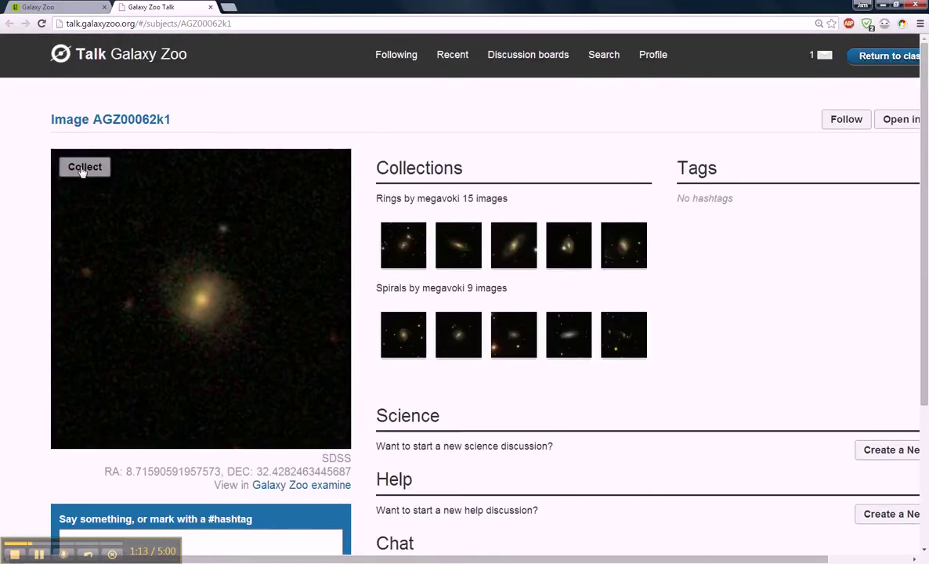
pyautogui.click(83, 168)
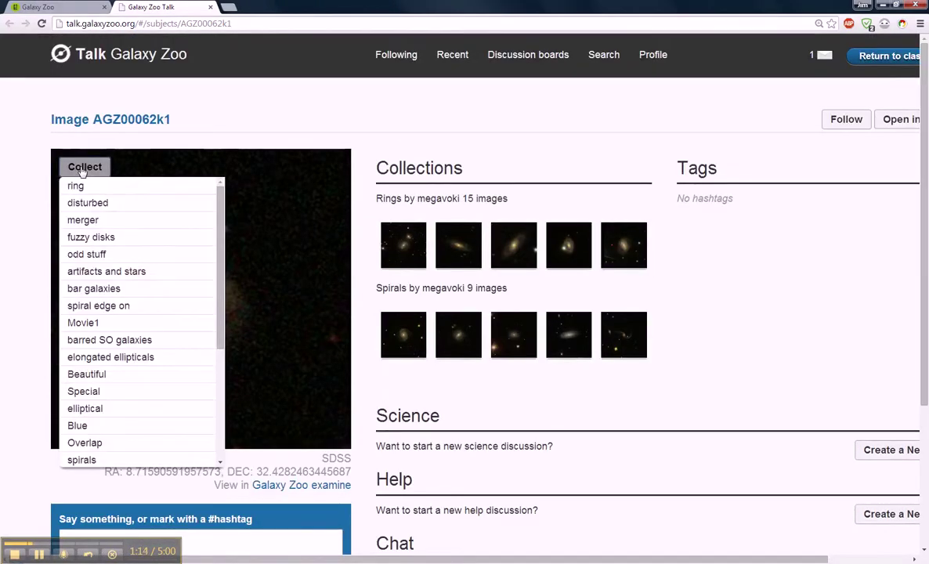
pyautogui.click(82, 290)
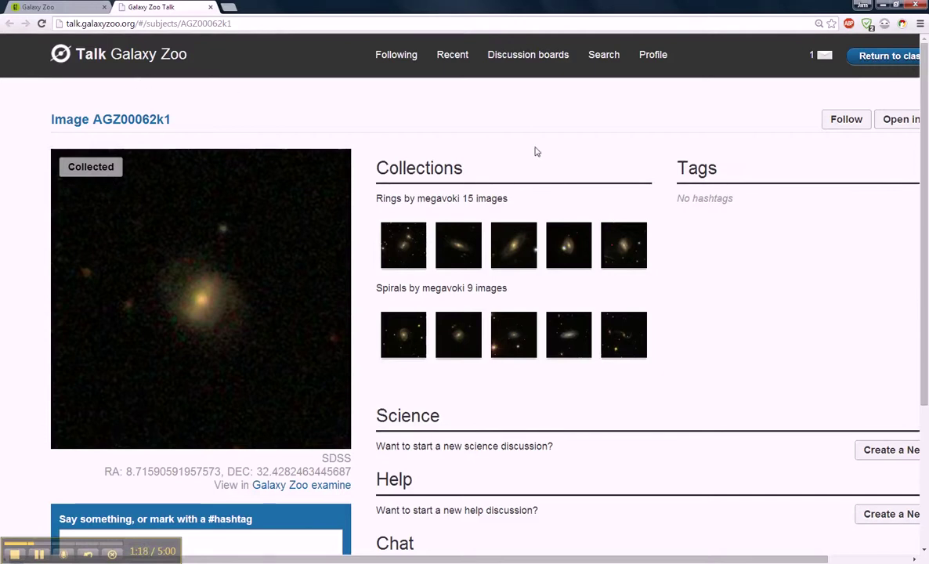
pyautogui.scroll(-3, 558, 340)
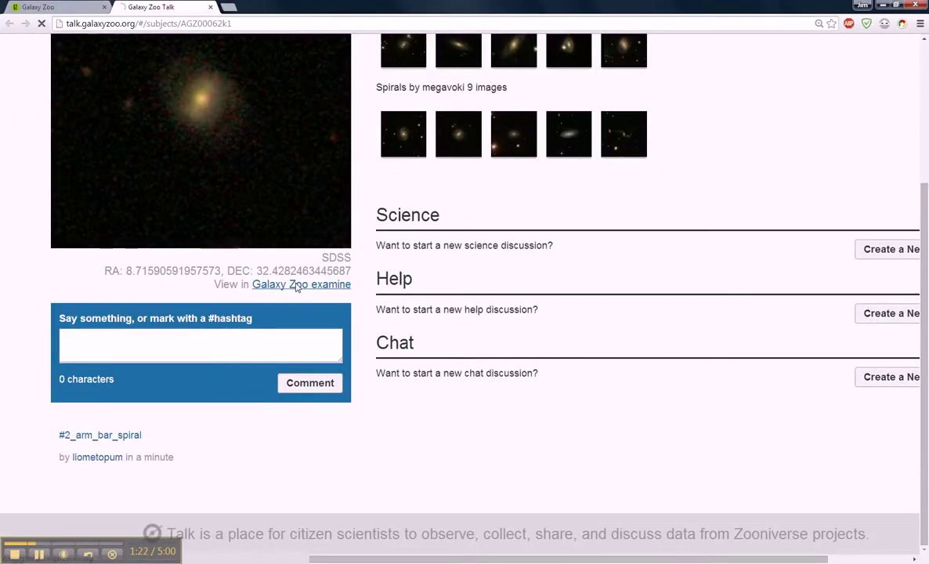
pyautogui.click(297, 285)
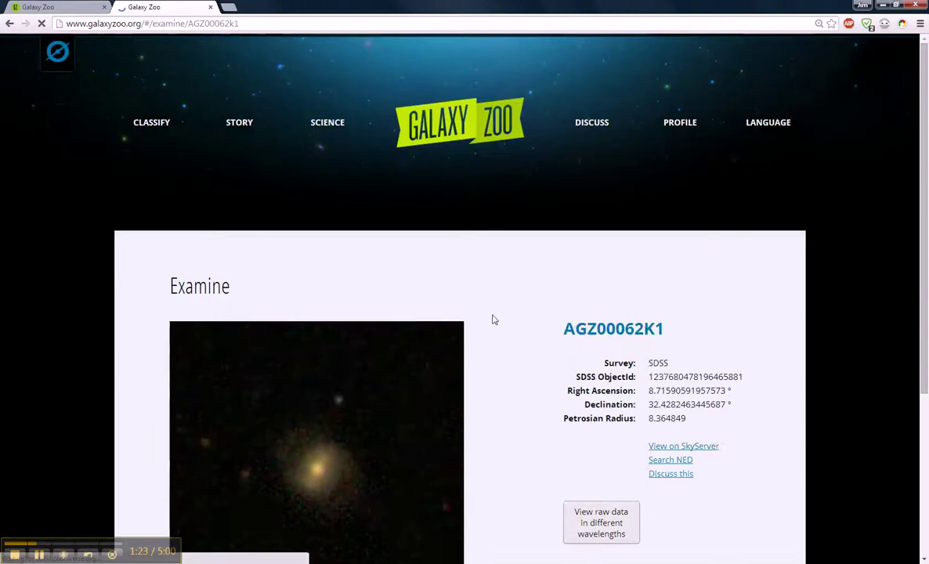
# Bring up the galaxy's SkyServer Object Explorer record from the Examine page.
pyautogui.scroll(-2, 548, 329)
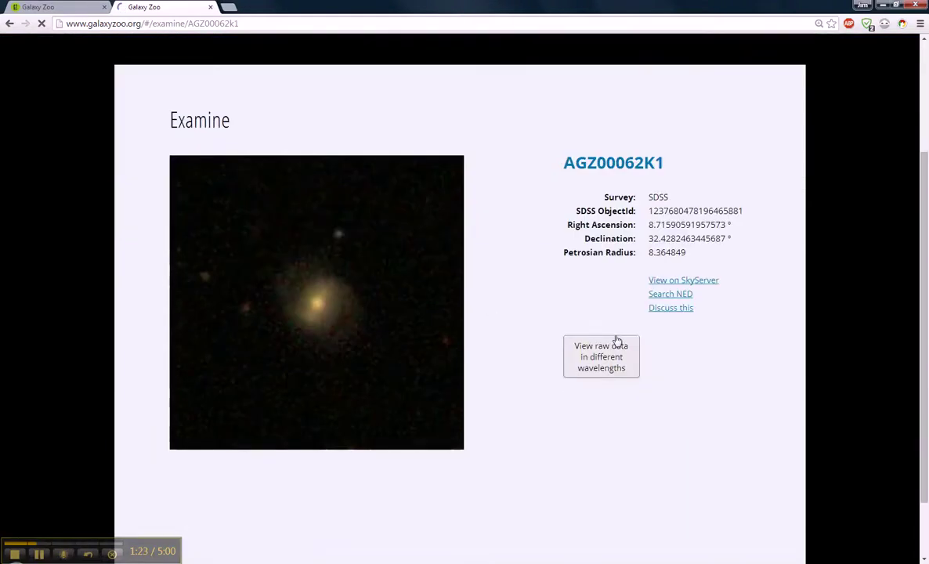
pyautogui.click(666, 280)
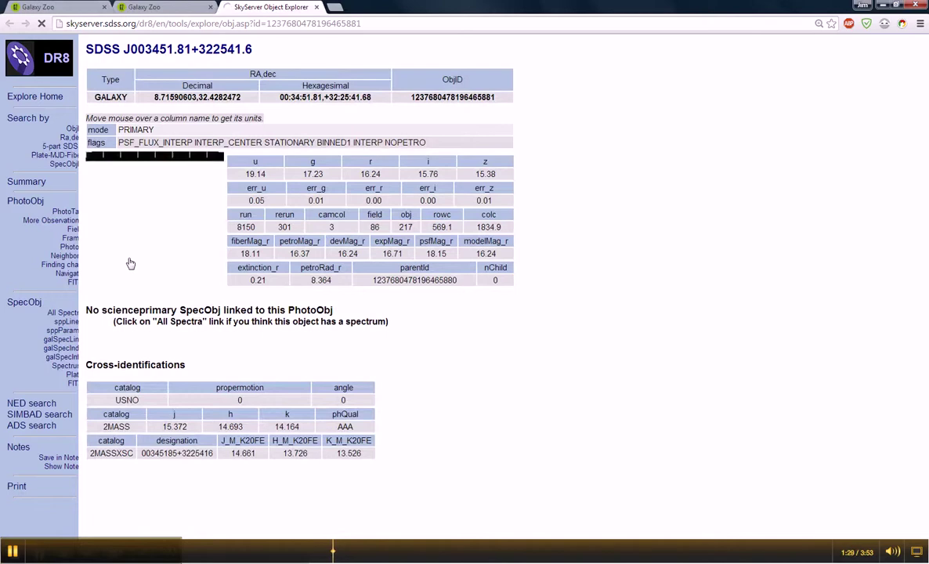
# Load the finding chart sky image at ra 8.7159, dec 32.428 and zoom the page to 250%.
pyautogui.click(152, 222)
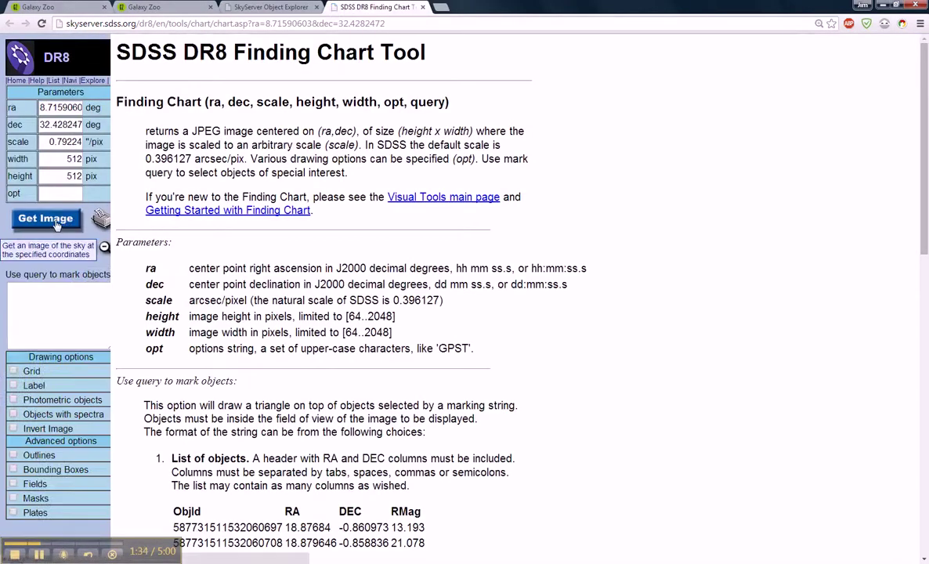
pyautogui.click(46, 218)
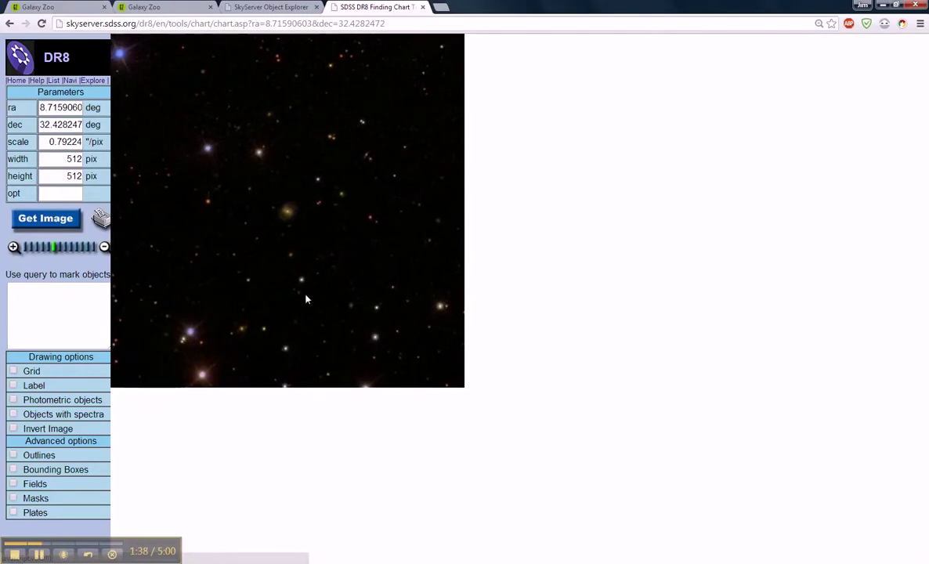
pyautogui.hotkey('ctrl', '+')
pyautogui.hotkey('ctrl', '+')
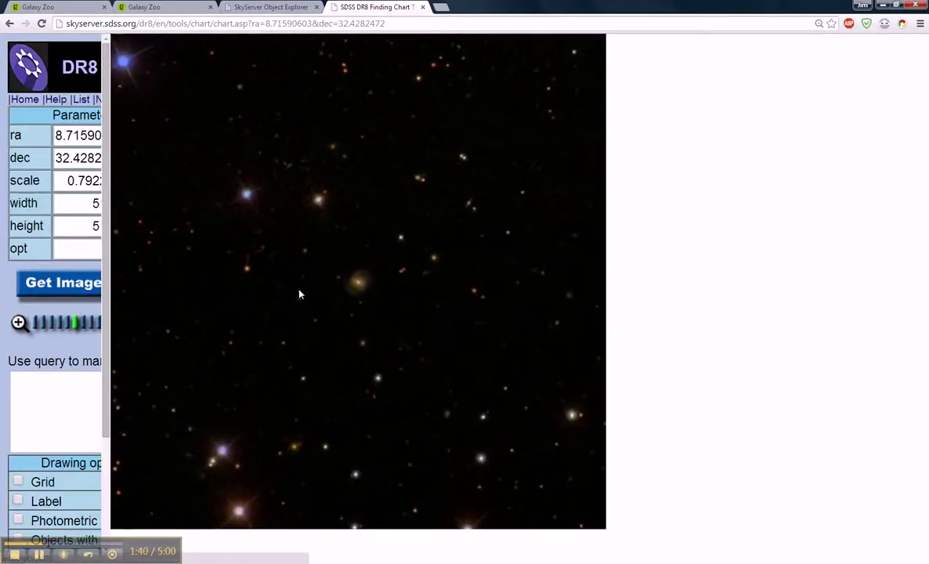
pyautogui.hotkey('ctrl', '+')
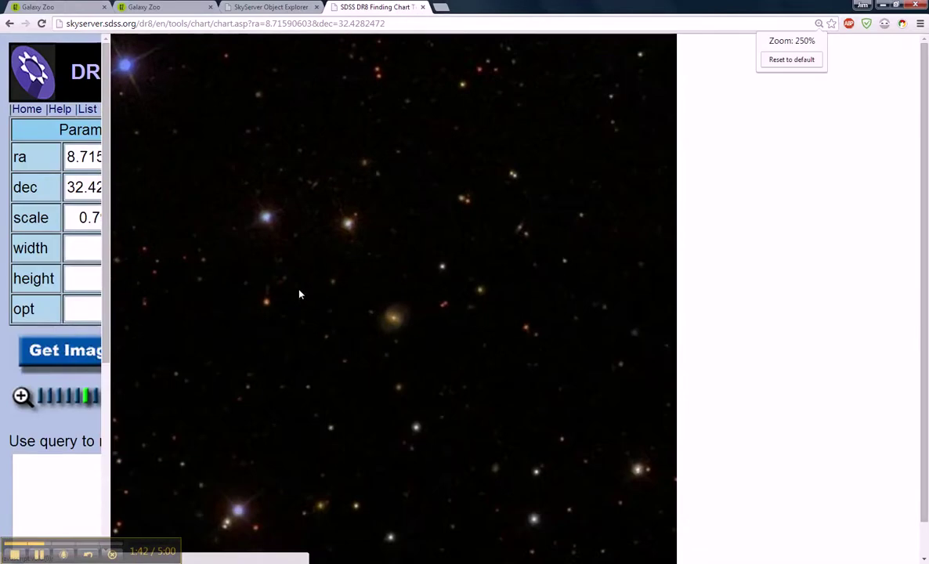
pyautogui.hotkey('ctrl', '+')
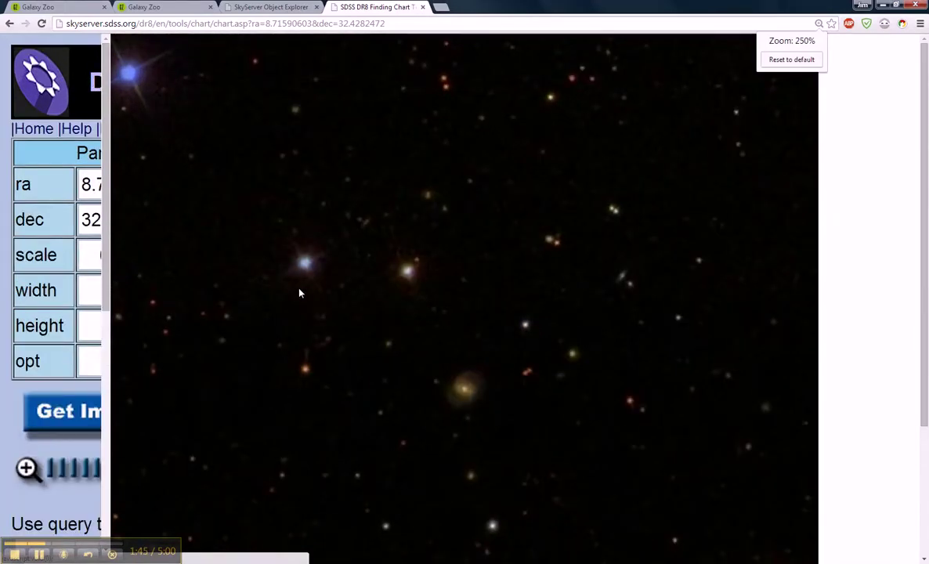
# Zoom the finding chart in and tick Invert Image for dark stars on white.
pyautogui.click(26, 469)
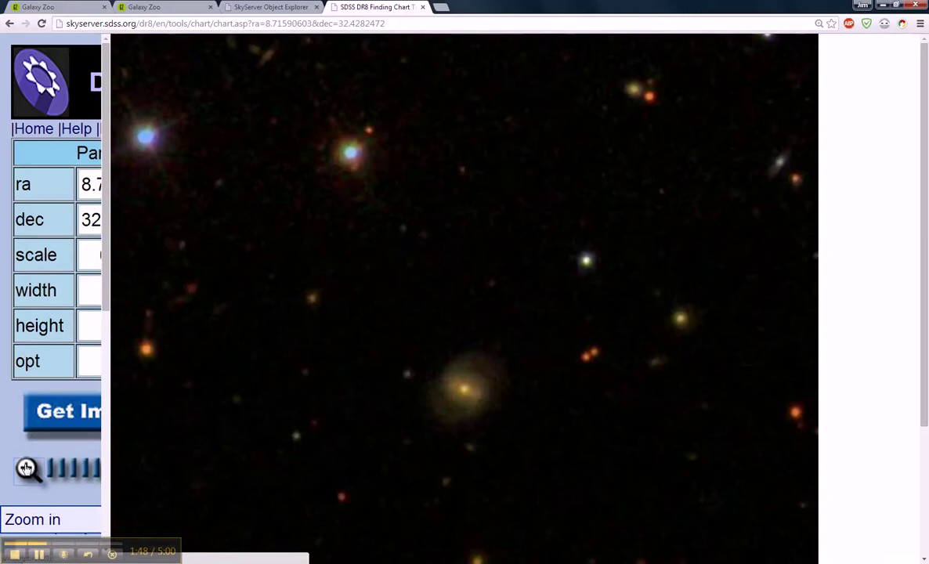
pyautogui.scroll(-5, 31, 415)
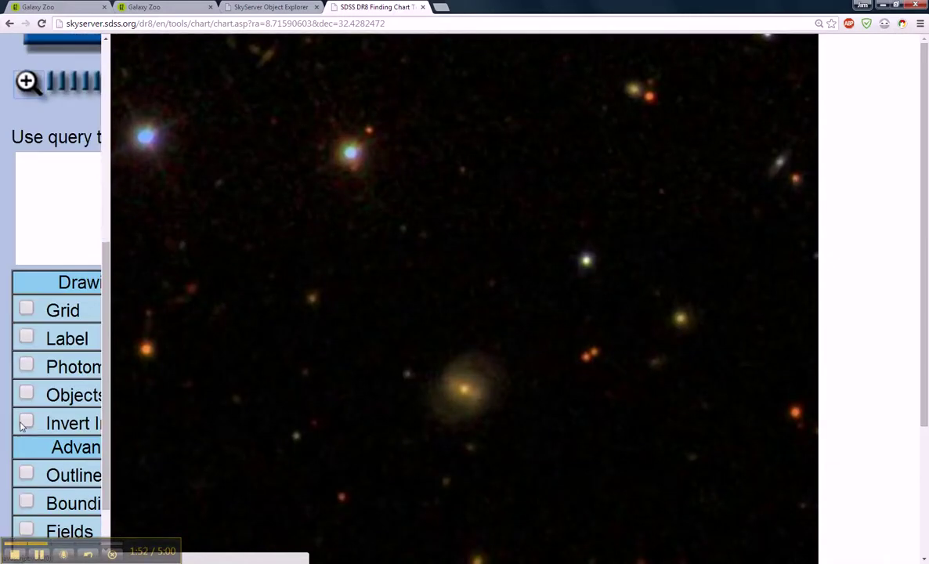
pyautogui.click(26, 422)
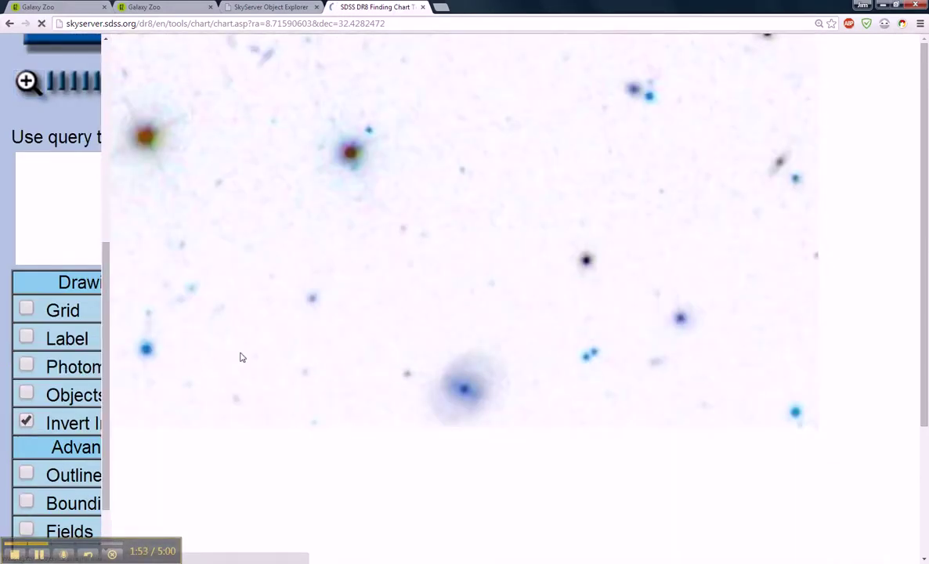
pyautogui.scroll(-3, 241, 357)
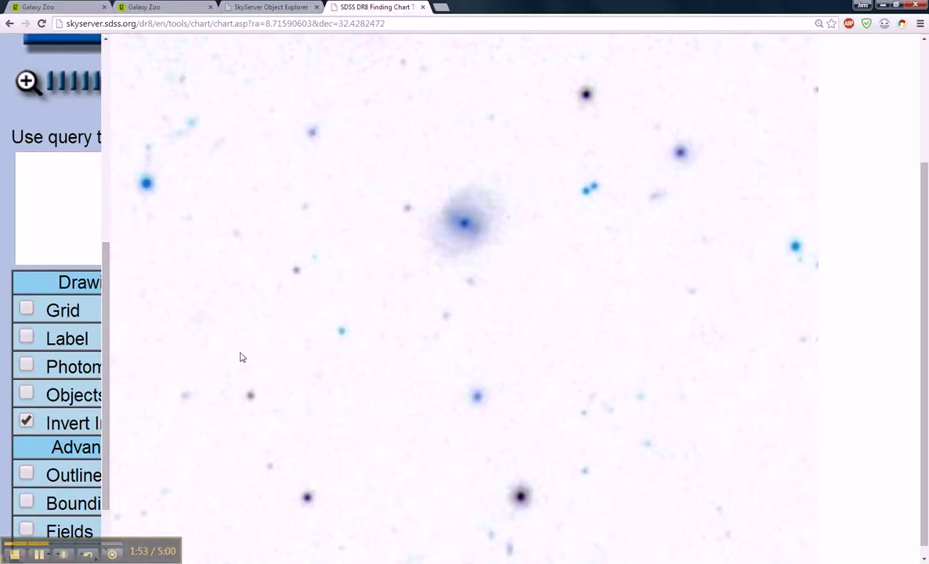
pyautogui.scroll(2, 242, 357)
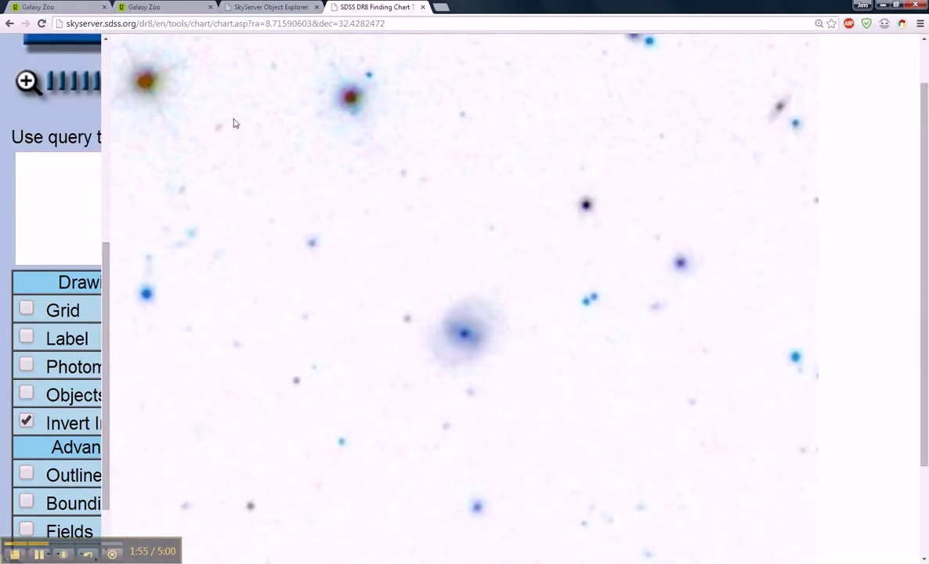
pyautogui.scroll(1, 239, 125)
# Close the Finding Chart, Object Explorer and Examine tabs, leaving only the Classify tab.
pyautogui.click(423, 7)
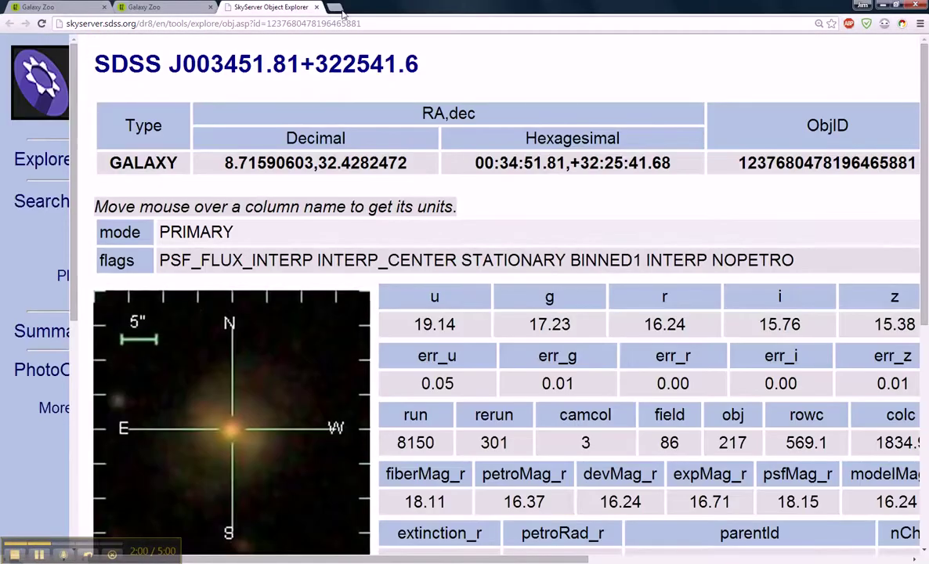
pyautogui.click(317, 7)
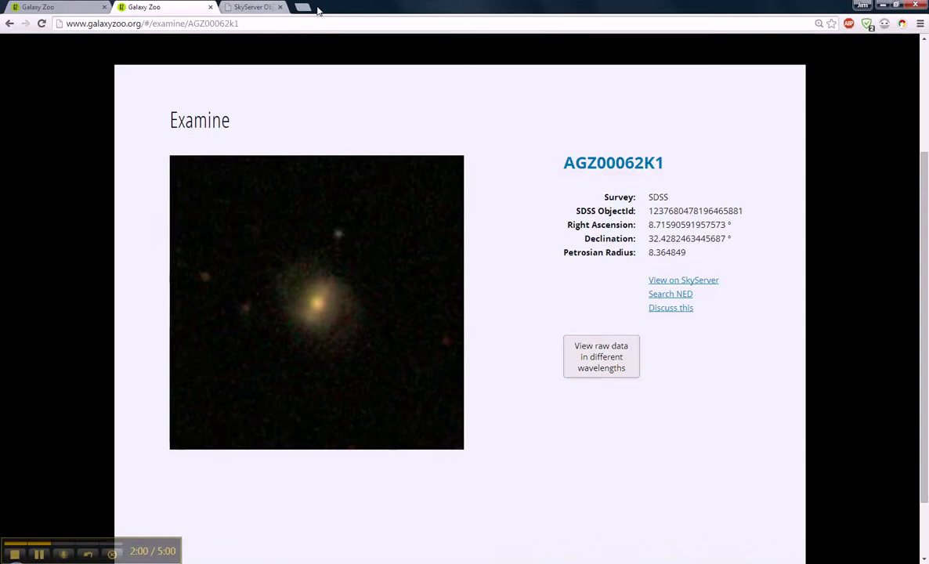
pyautogui.click(210, 7)
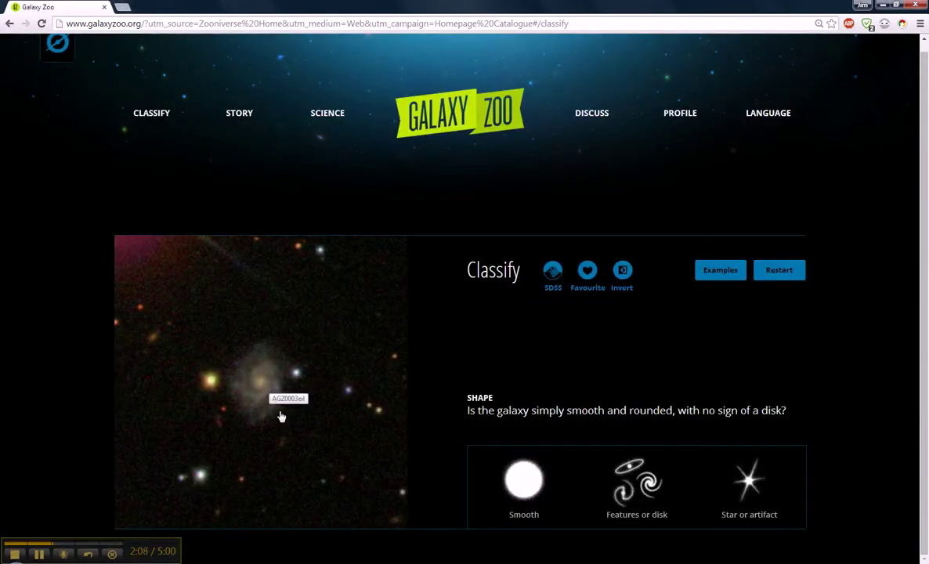
# Classify the new galaxy as a non-edge-on barred disk with two tightly wound spiral arms.
pyautogui.click(640, 505)
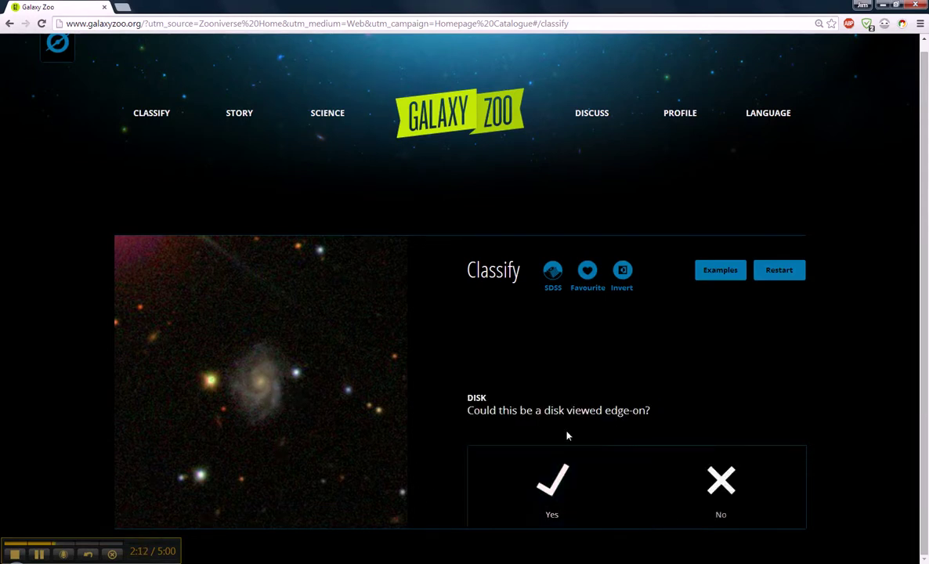
pyautogui.click(709, 487)
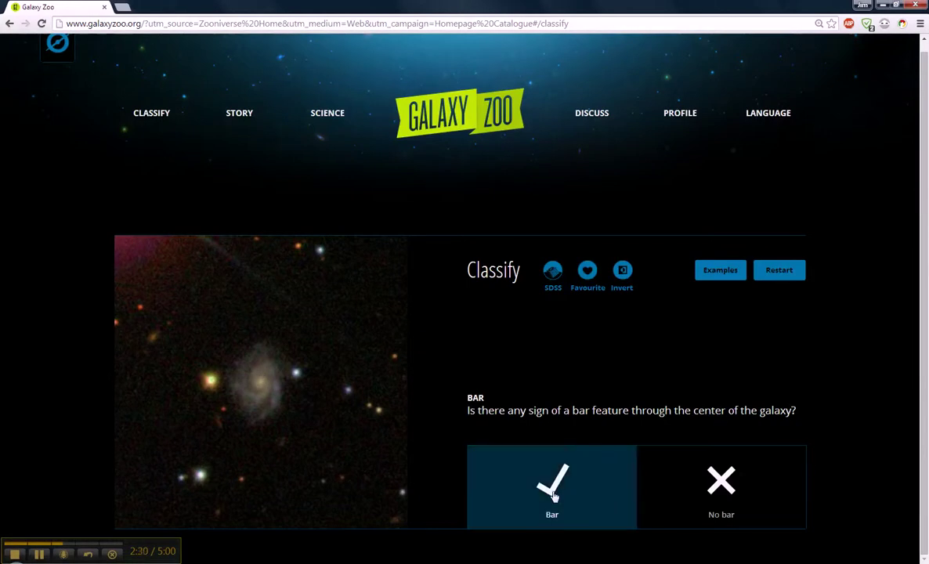
pyautogui.click(627, 493)
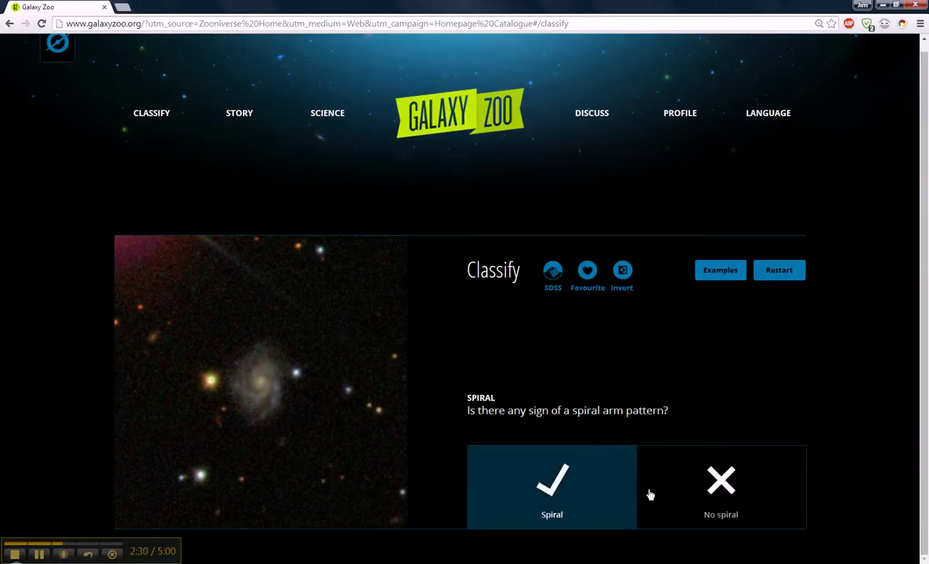
pyautogui.click(540, 492)
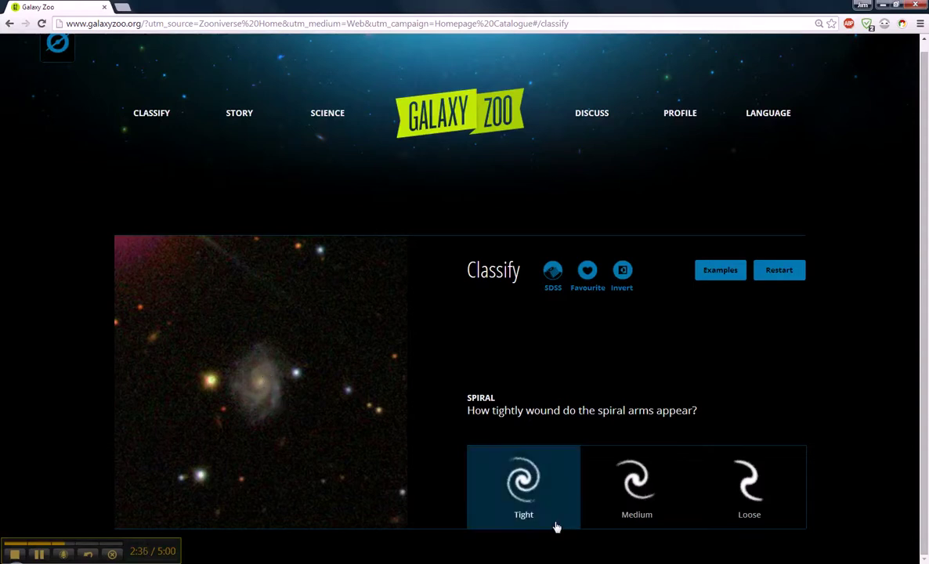
pyautogui.click(522, 494)
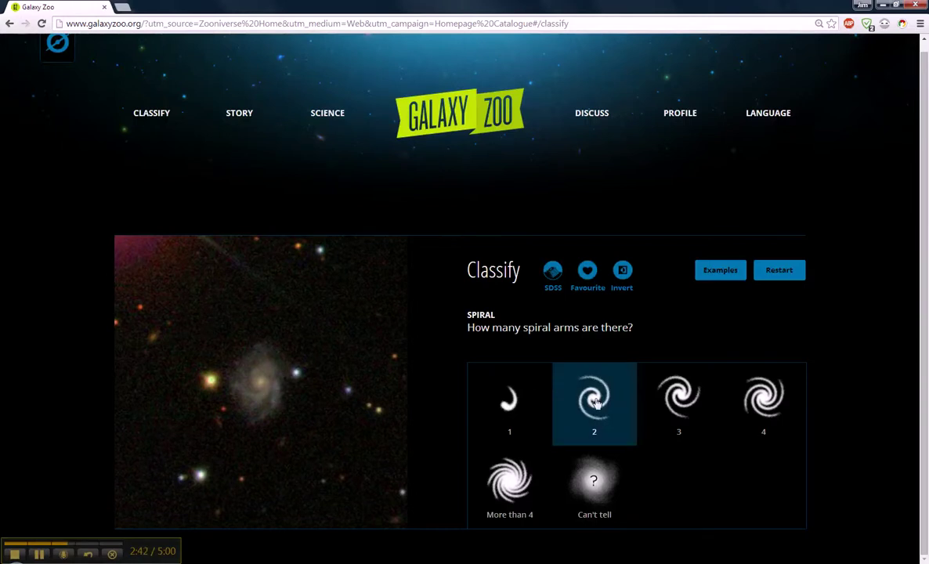
pyautogui.click(597, 403)
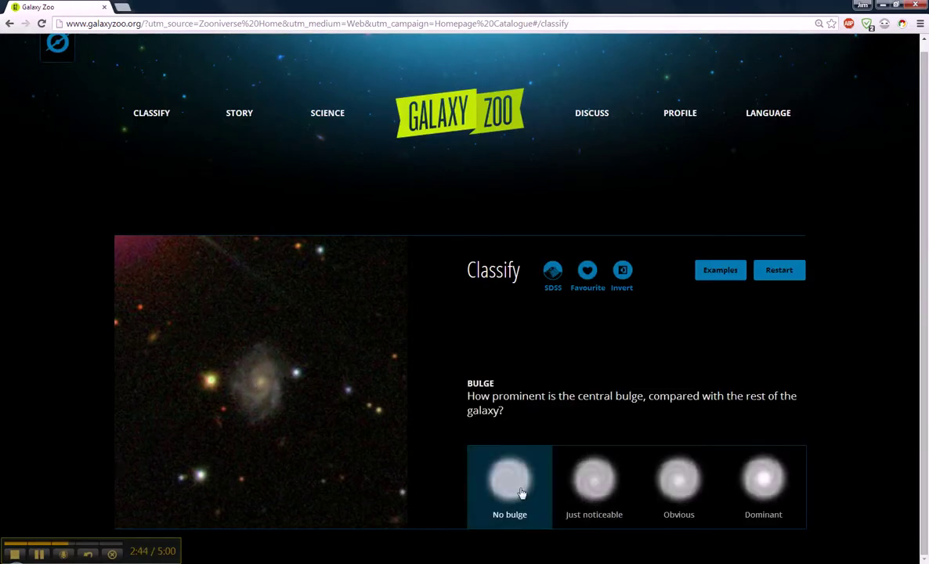
# Record a just noticeable bulge and disturbed odd feature, then choose to discuss AGZ0003eil.
pyautogui.click(594, 490)
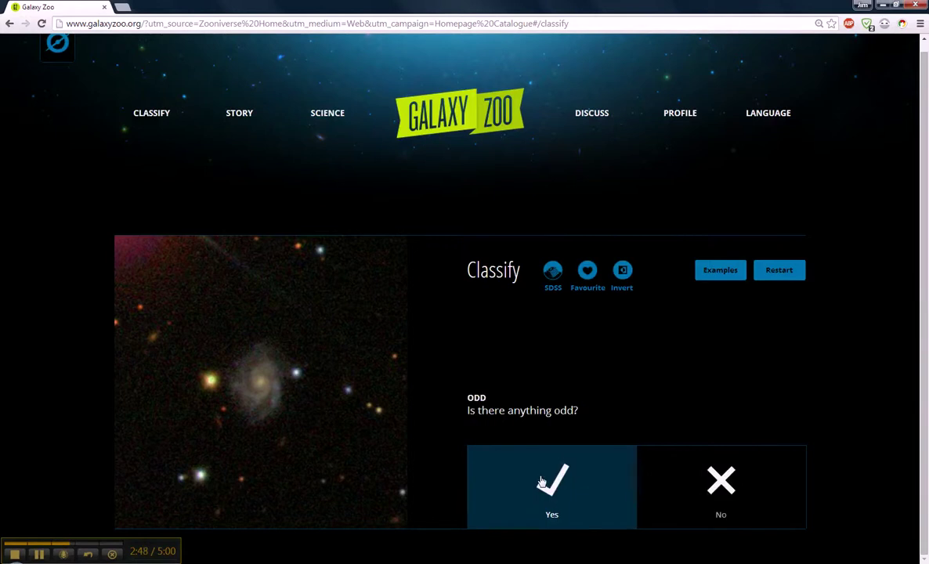
pyautogui.click(543, 487)
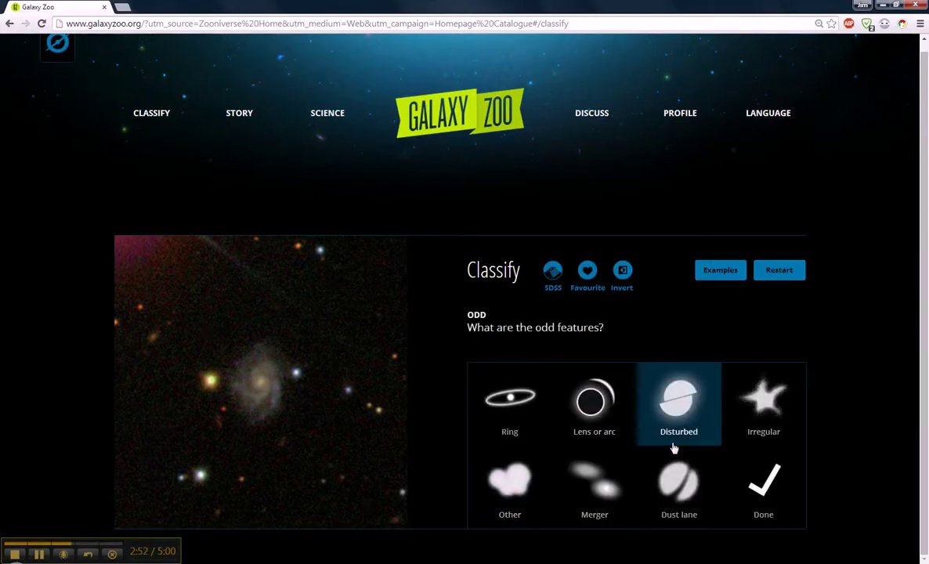
pyautogui.click(675, 409)
pyautogui.click(762, 488)
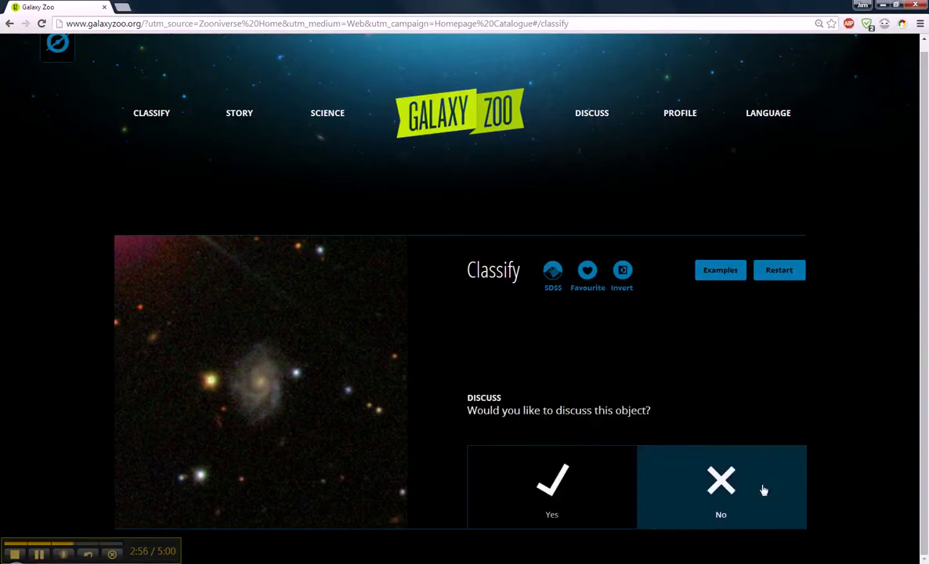
pyautogui.click(558, 489)
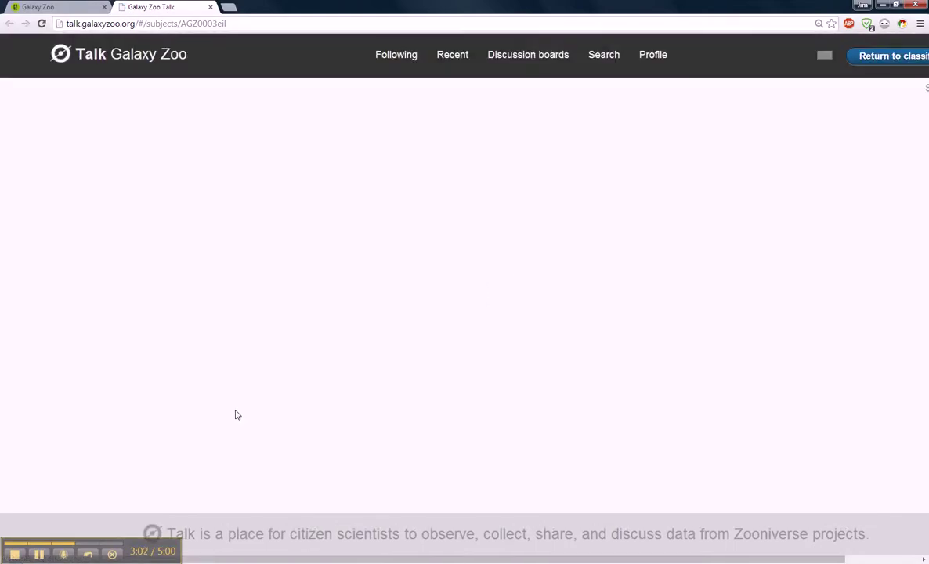
# Post a comment reading #disturbed_bar on galaxy AGZ0003eil's discussion page.
pyautogui.scroll(-1, 235, 412)
pyautogui.scroll(-2, 183, 391)
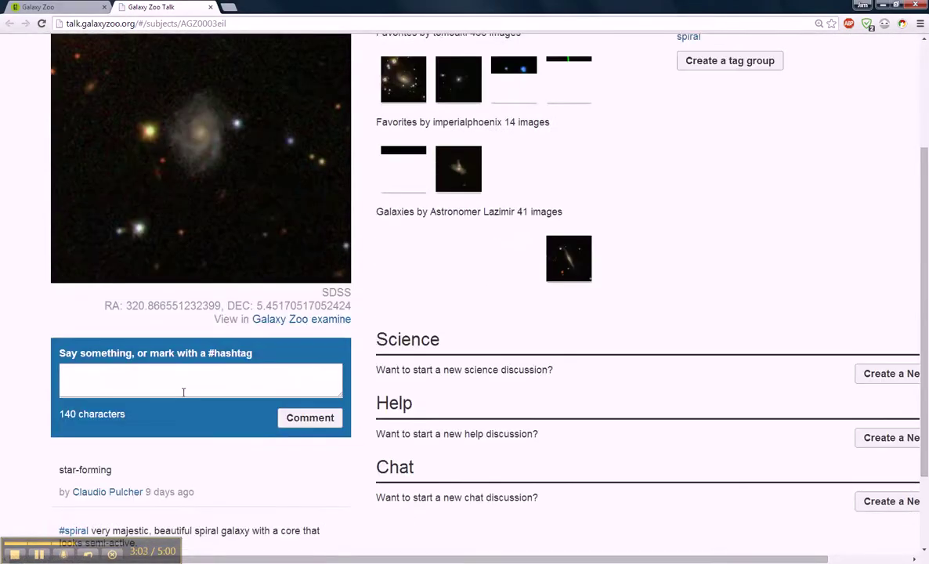
pyautogui.click(178, 377)
pyautogui.write('#')
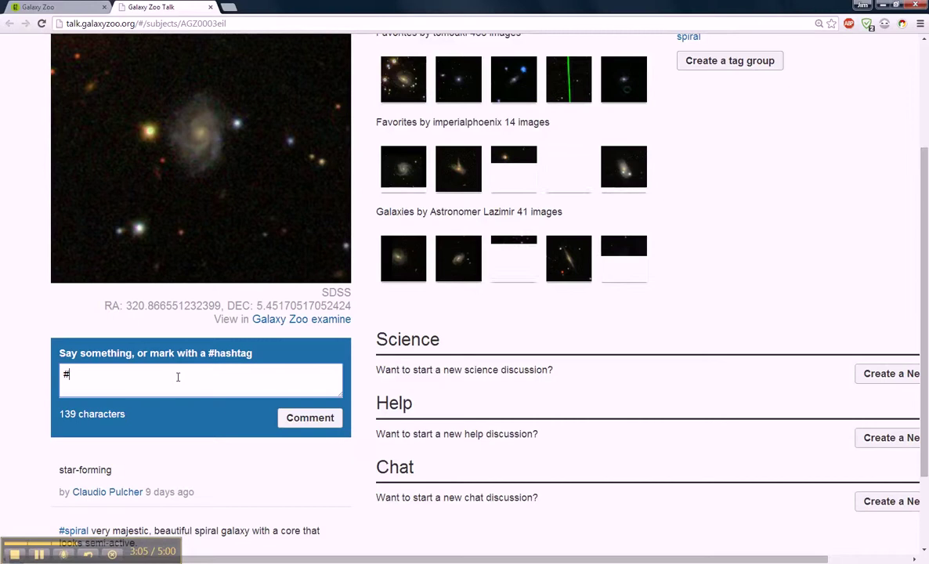
pyautogui.write('disturbed')
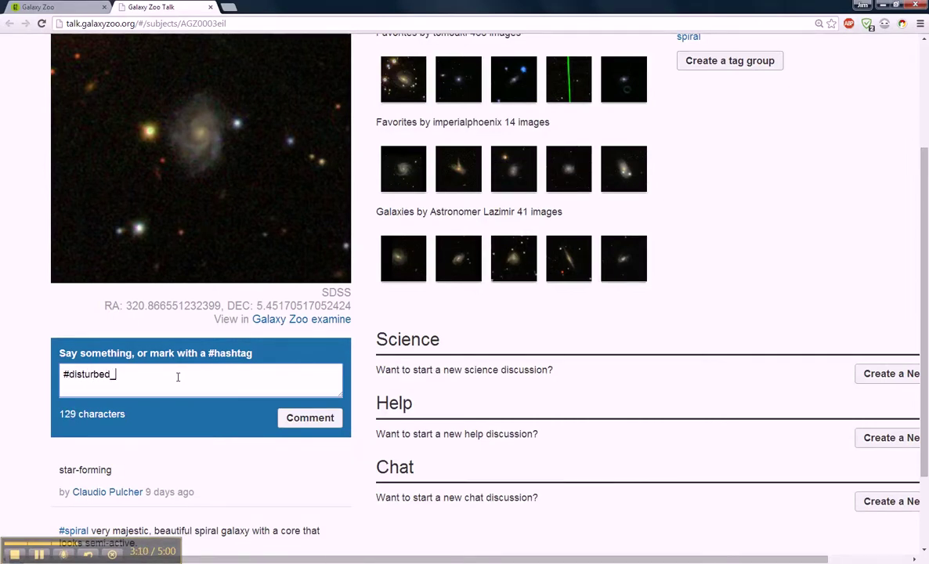
pyautogui.write('_bar')
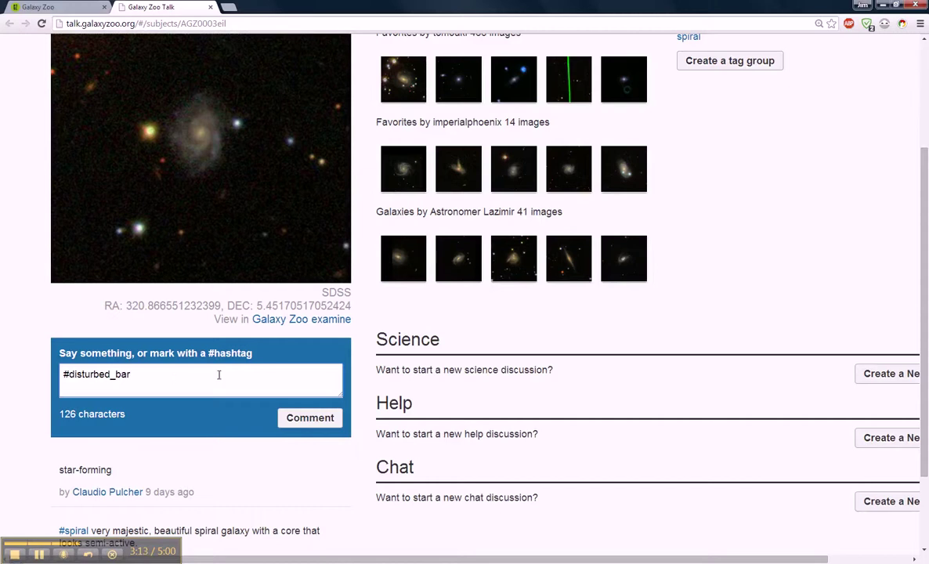
pyautogui.click(307, 421)
pyautogui.scroll(1, 287, 395)
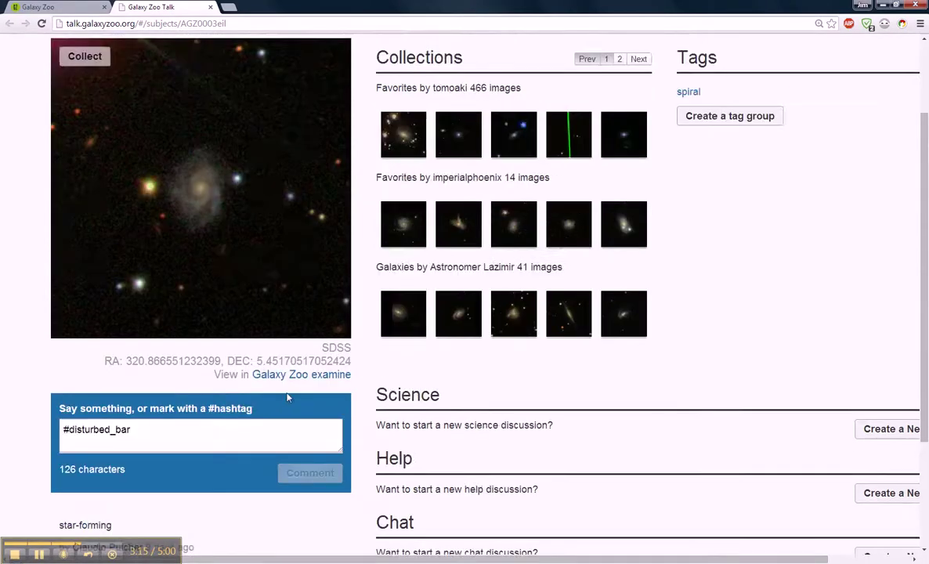
pyautogui.scroll(2, 287, 398)
# Add galaxy AGZ0003eil to the disturbed and bar galaxies collections.
pyautogui.click(83, 168)
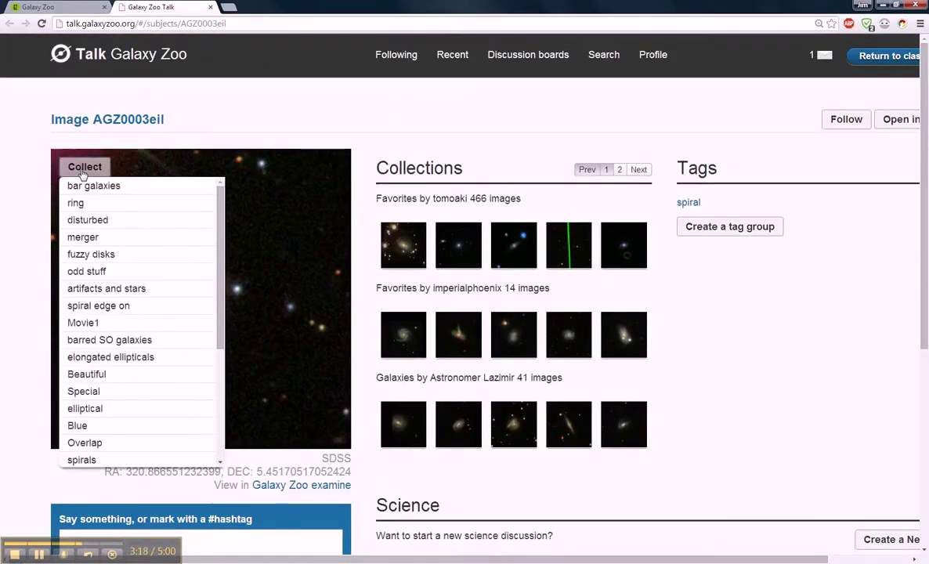
pyautogui.click(71, 219)
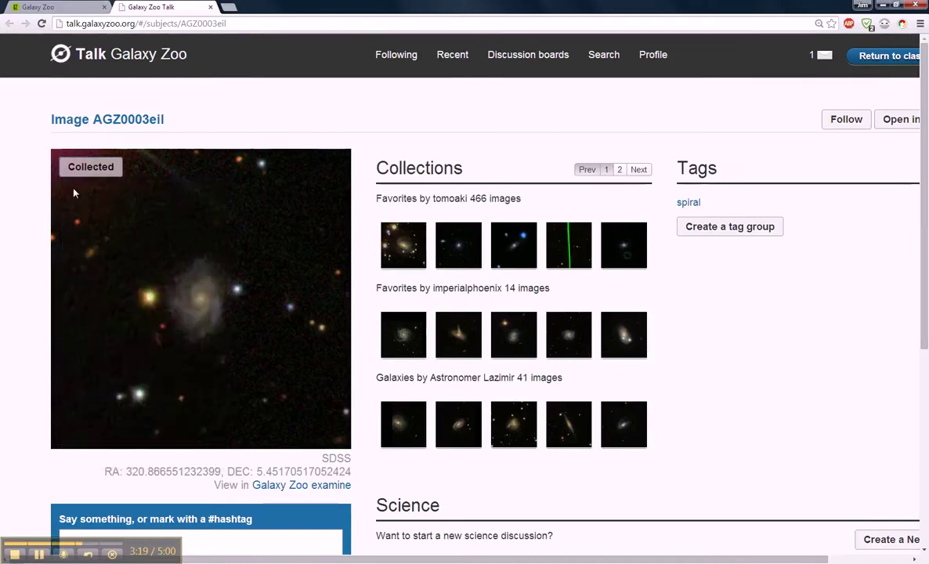
pyautogui.click(78, 168)
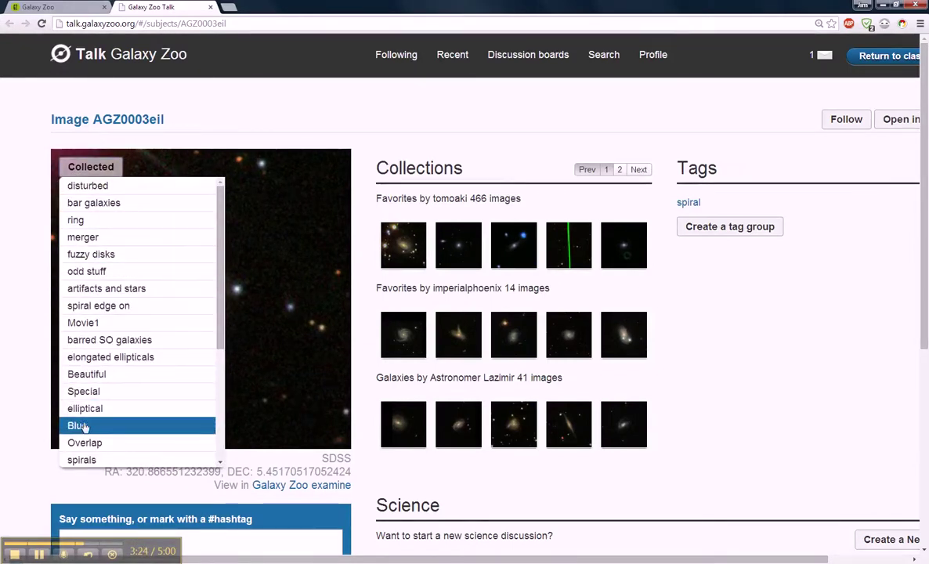
pyautogui.click(103, 205)
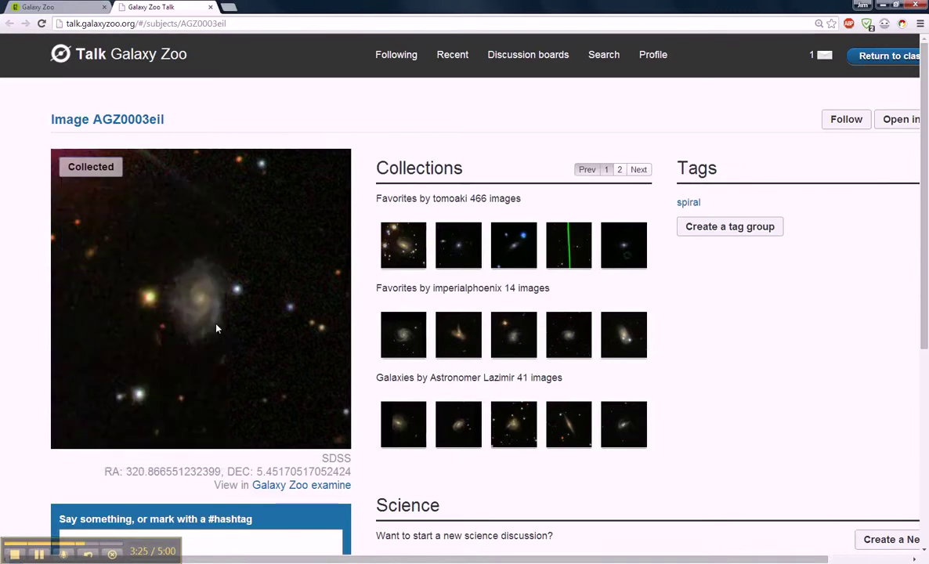
pyautogui.scroll(-1, 199, 292)
# Edit the posted comment so it reads #disturbed_bar #star_forming.
pyautogui.scroll(-3, 199, 292)
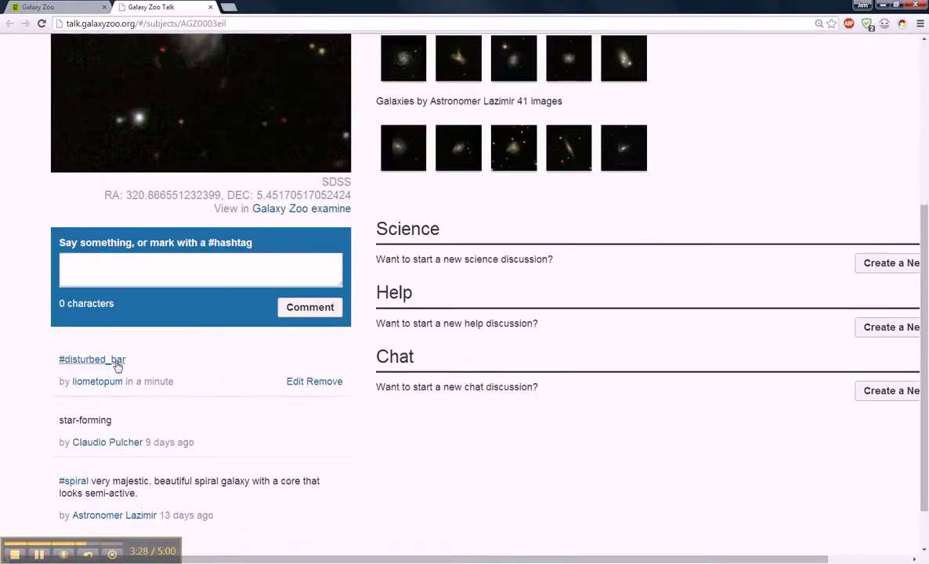
pyautogui.click(294, 383)
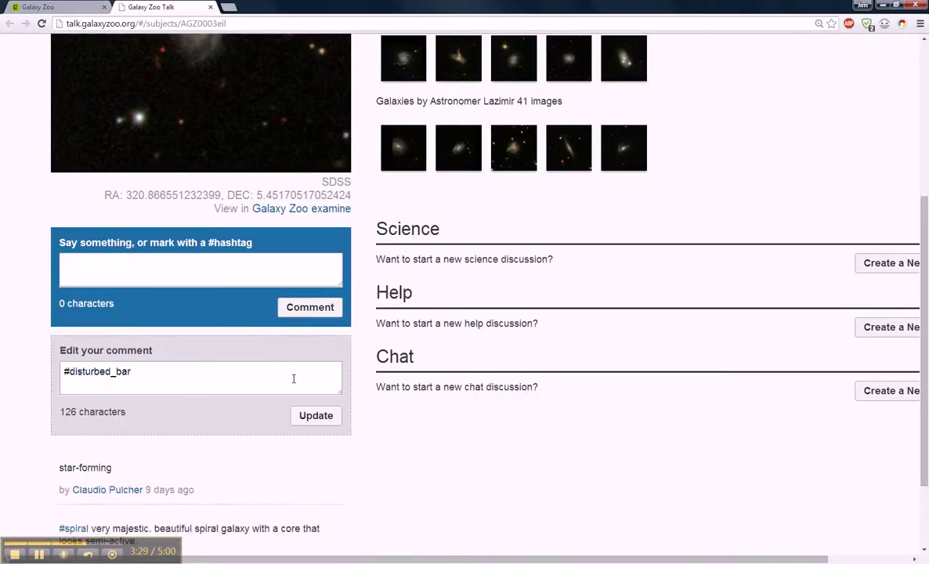
pyautogui.scroll(-1, 193, 296)
pyautogui.scroll(4, 195, 292)
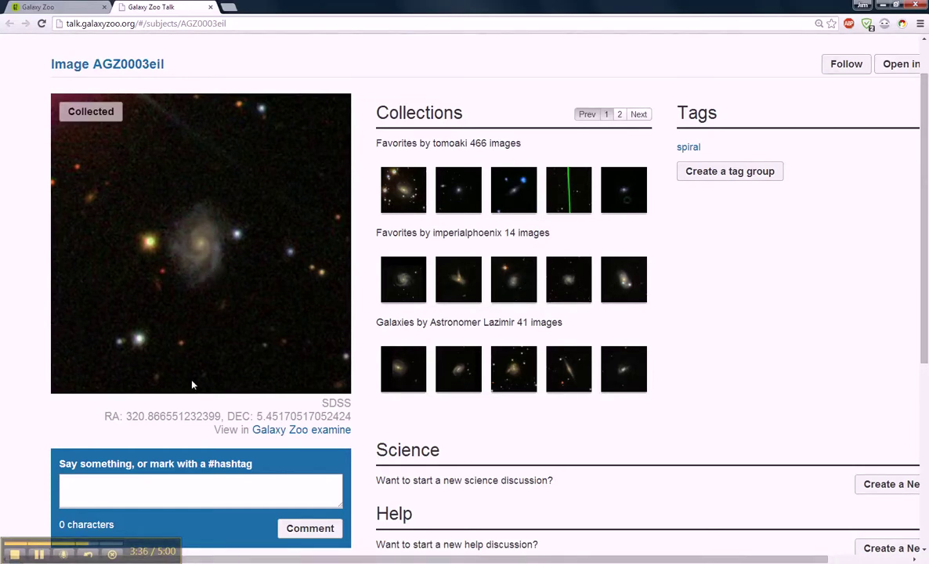
pyautogui.scroll(-1, 192, 384)
pyautogui.scroll(-1, 192, 384)
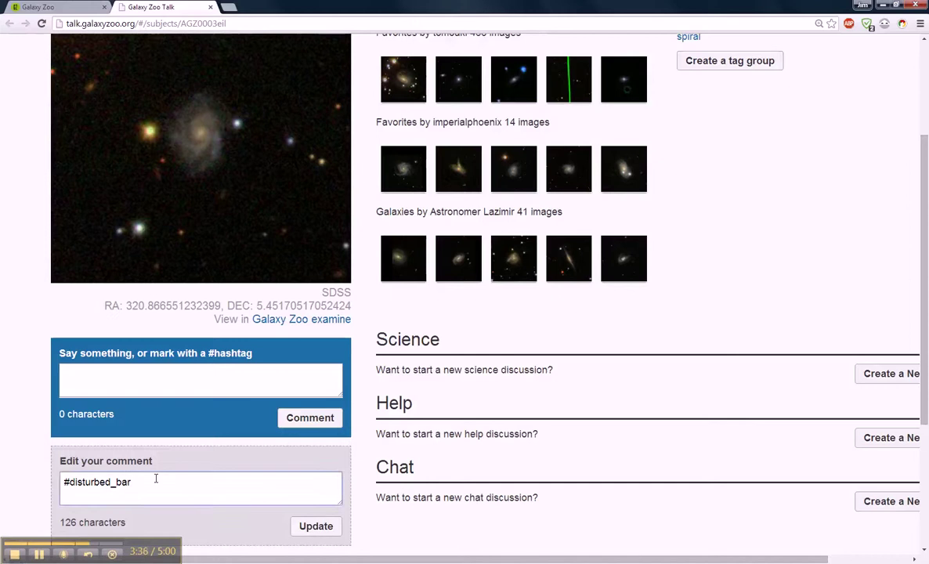
pyautogui.write('tar_forming')
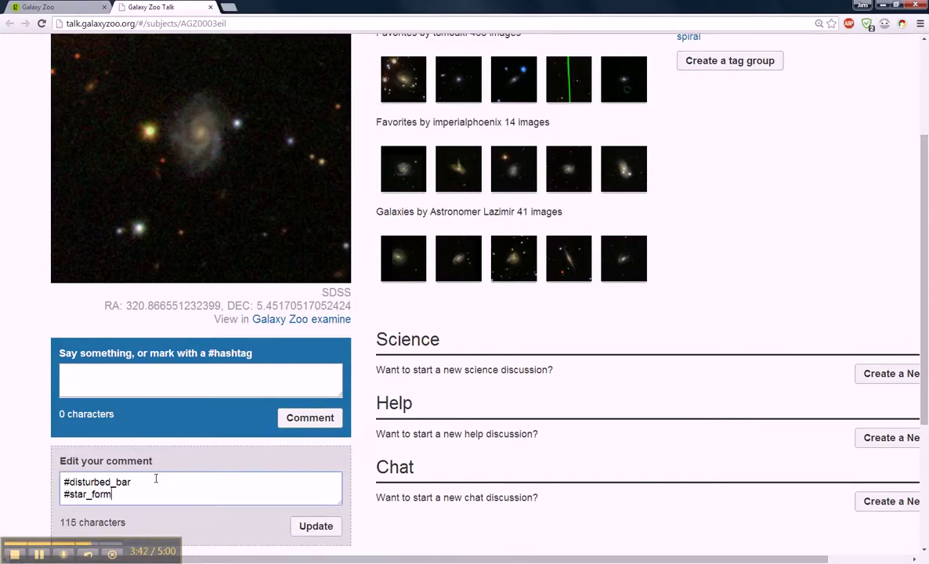
pyautogui.click(316, 526)
# Close Galaxy Zoo Talk to return to the Galaxy Zoo classifier.
pyautogui.scroll(1, 240, 387)
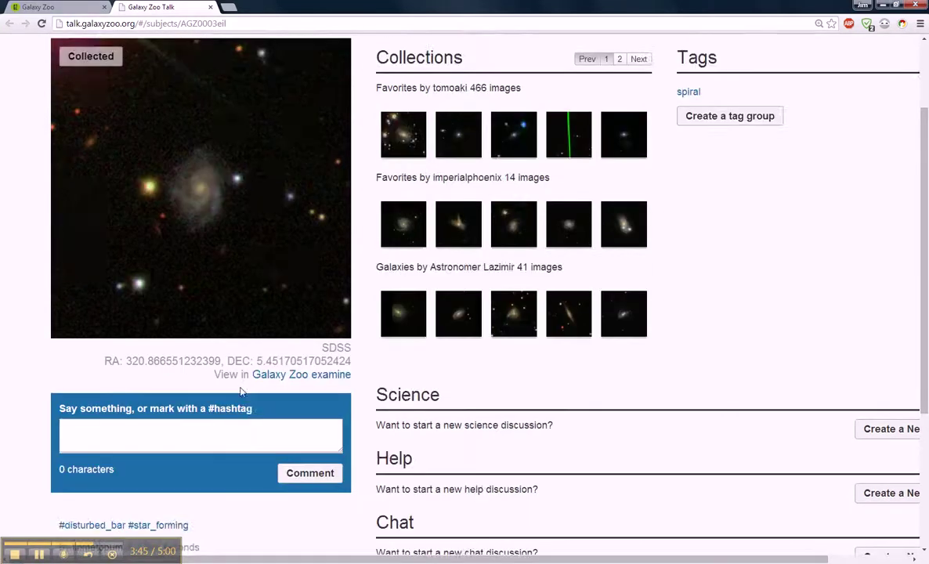
pyautogui.scroll(2, 78, 167)
pyautogui.scroll(-2, 305, 518)
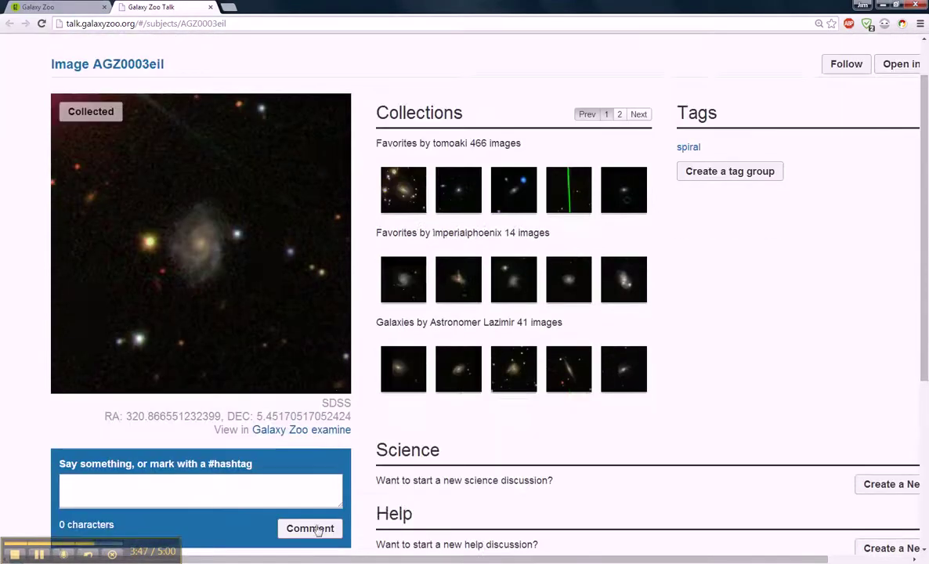
pyautogui.scroll(-2, 263, 429)
pyautogui.scroll(4, 160, 196)
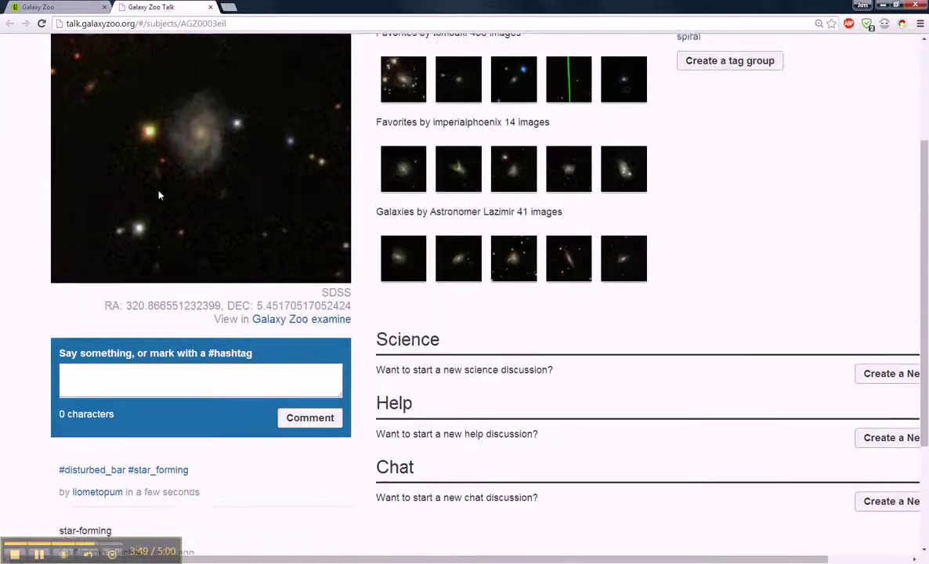
pyautogui.click(210, 7)
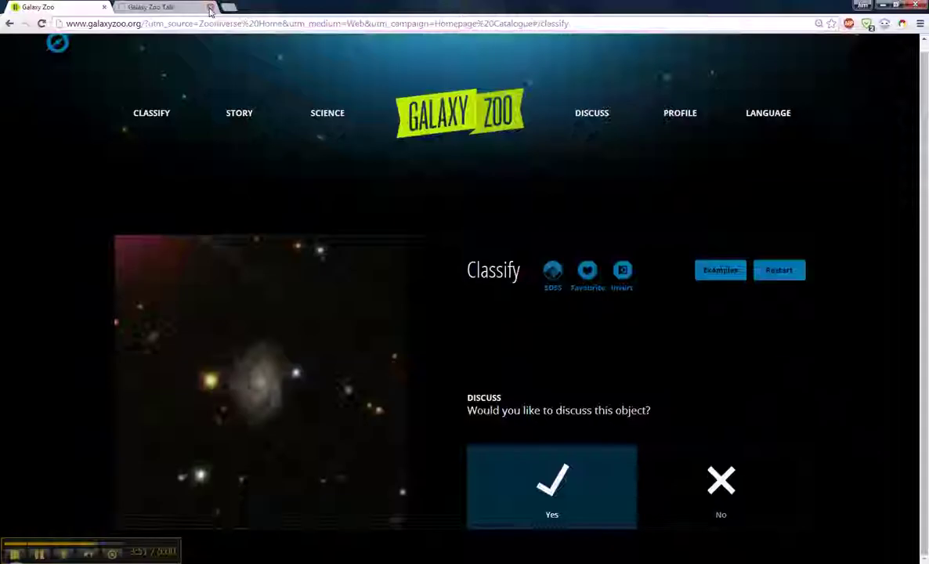